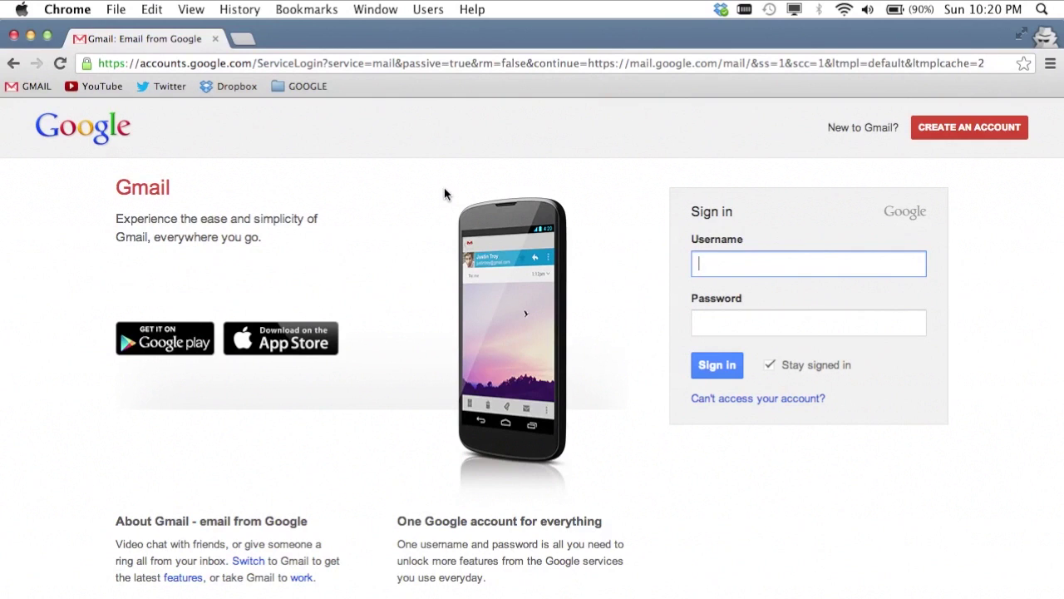
Step: Go to gmail.com in the browser
click(409, 66)
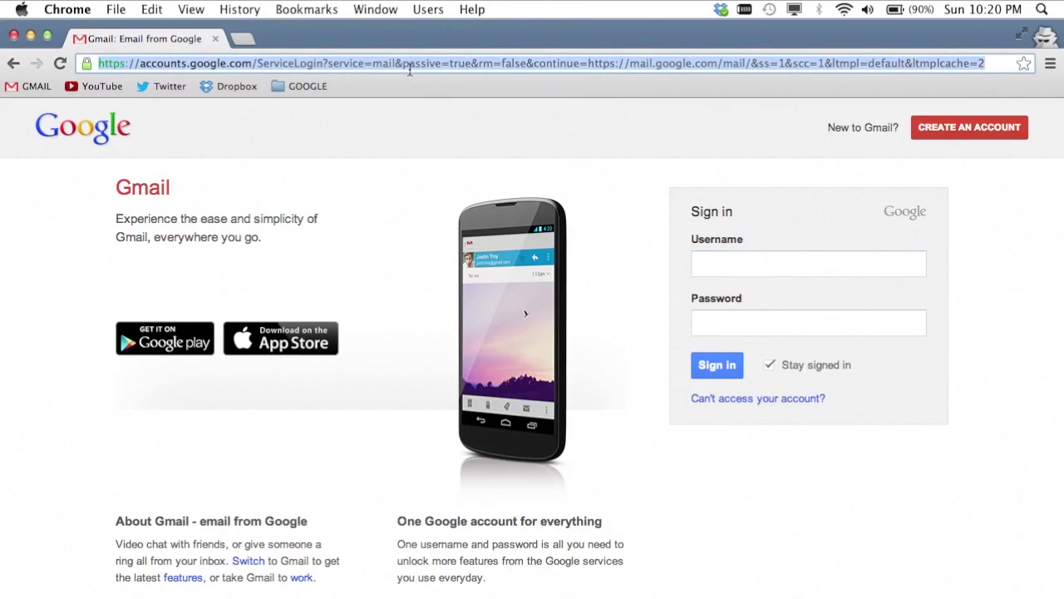
text(gmail.com)
key(Return)
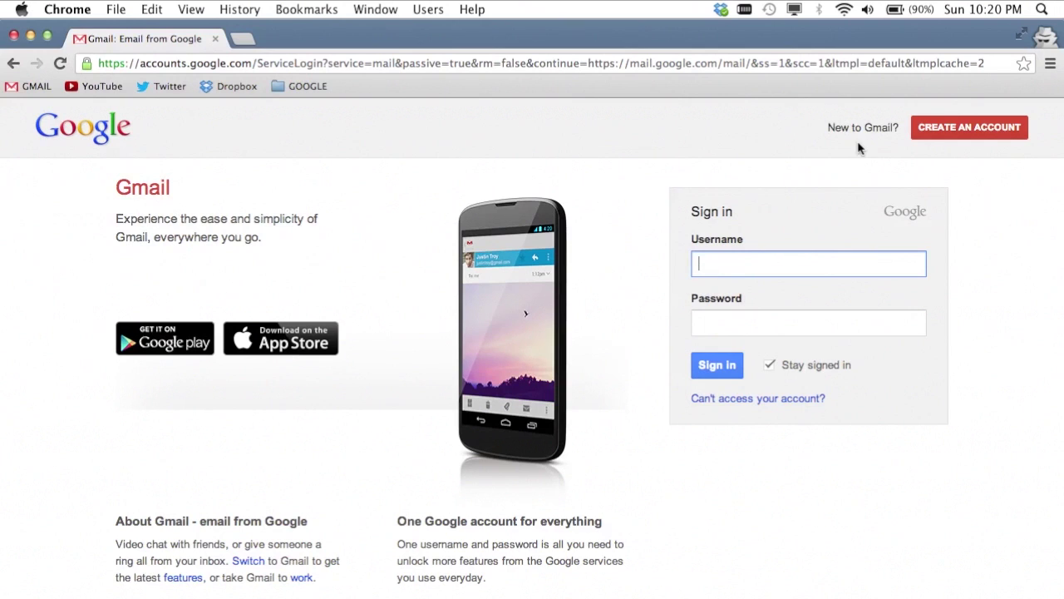
Step: Open the new Google Account sign-up form, review it, and begin at the first-name field
click(966, 128)
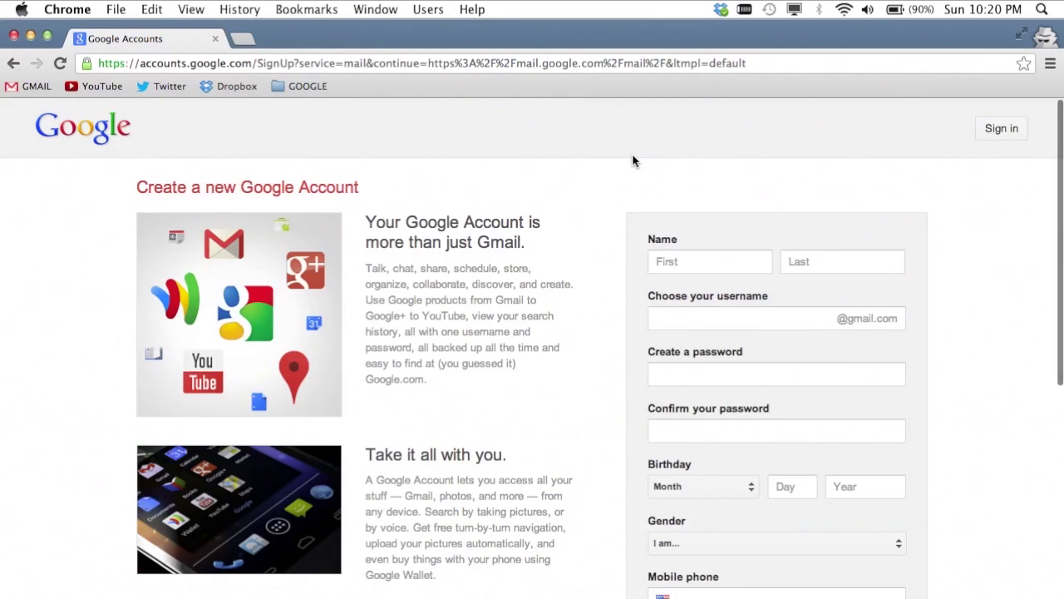
scroll(567, 187, down, 1)
scroll(568, 186, up, 1)
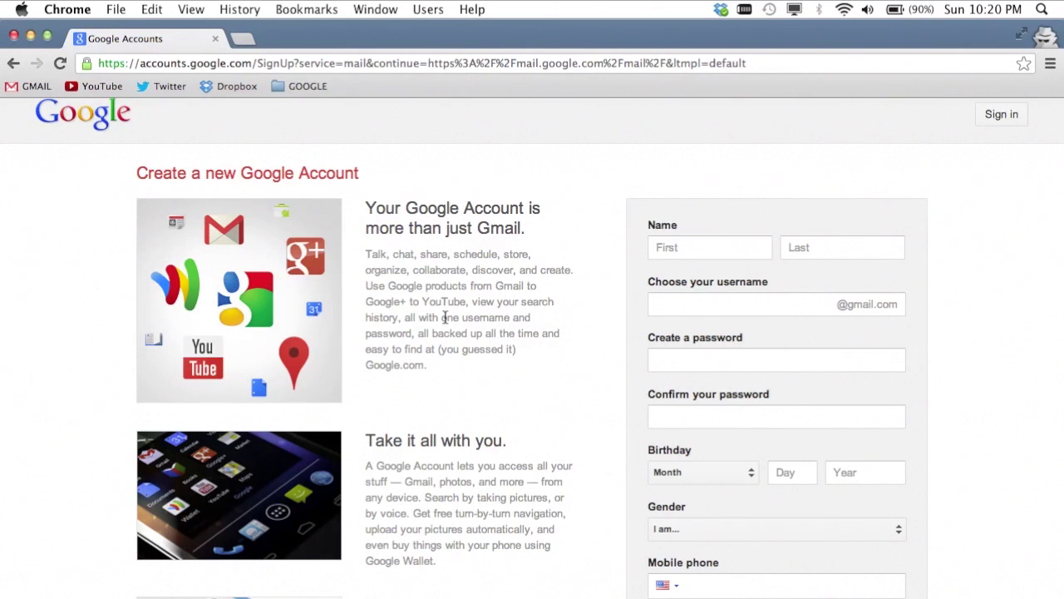
scroll(446, 316, down, 5)
scroll(446, 317, down, 2)
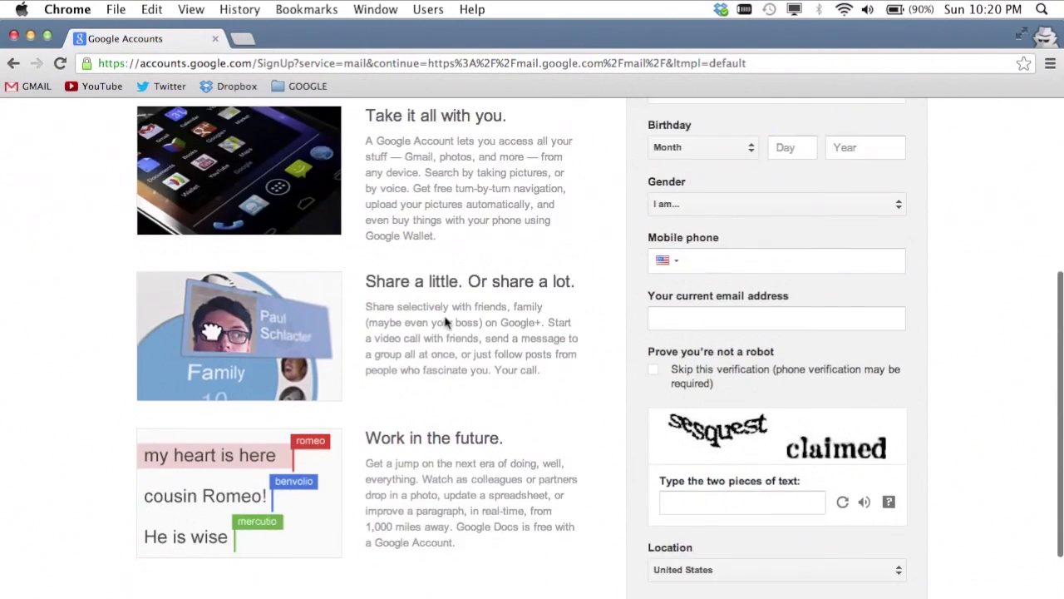
scroll(446, 316, down, 3)
scroll(446, 316, up, 10)
scroll(446, 316, up, 2)
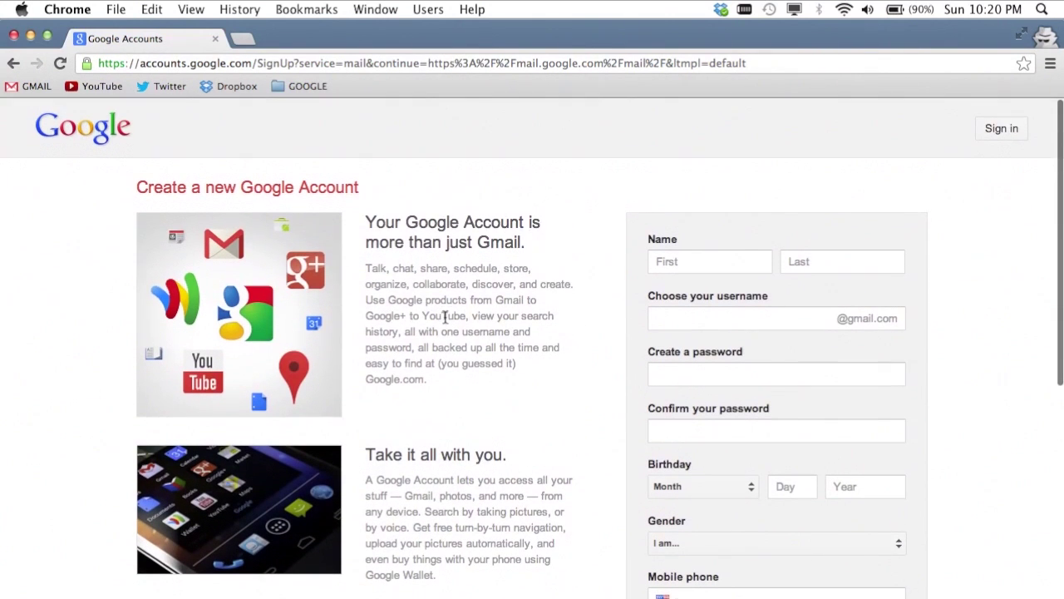
click(675, 262)
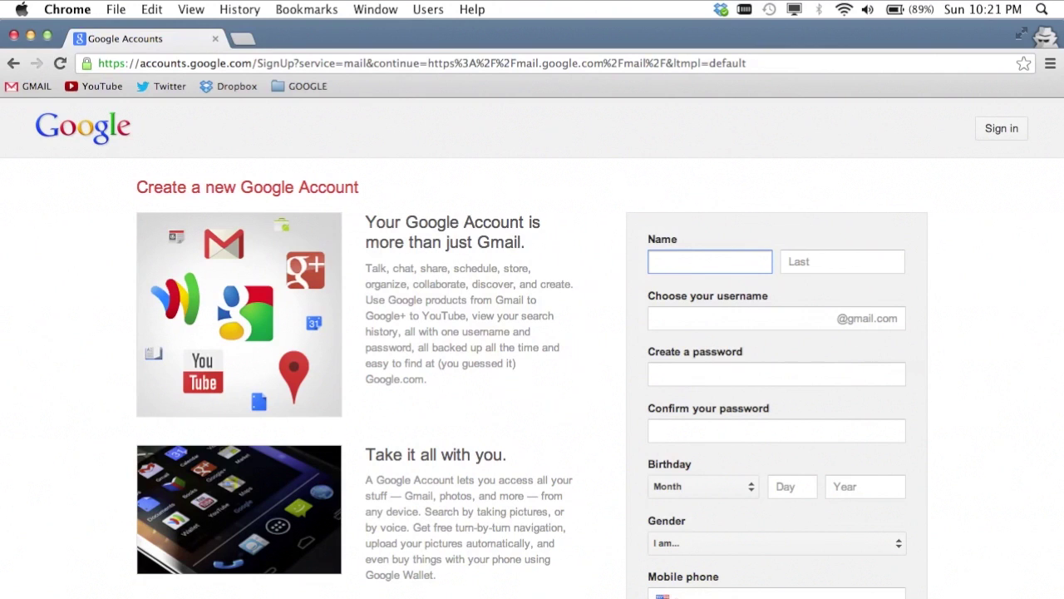
Step: Enter the name Tech Intimidation2 as first and last name
text(Tech)
key(Tab)
text(Intimidation2)
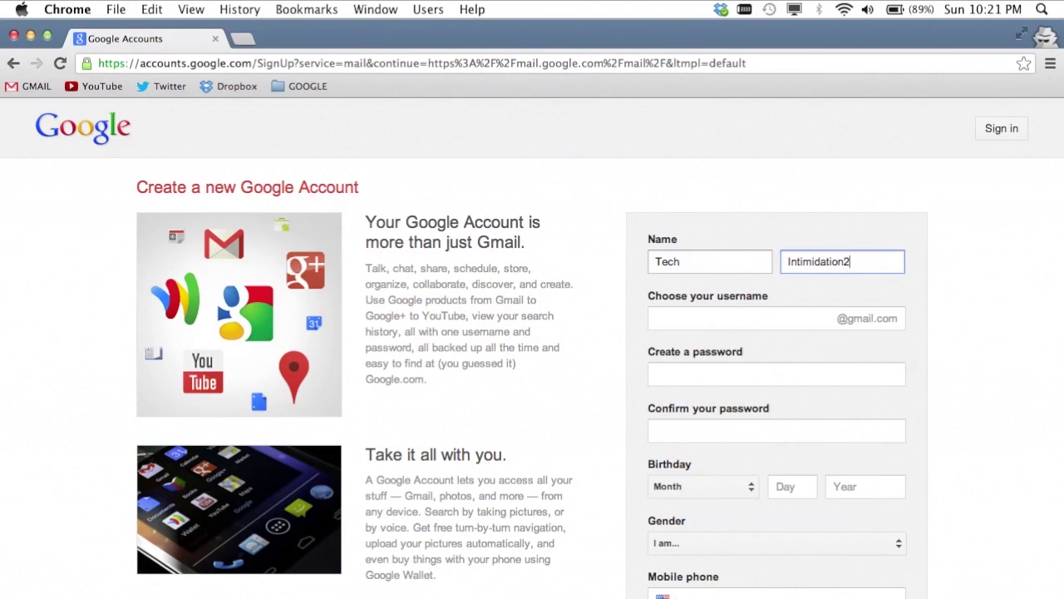
key(Tab)
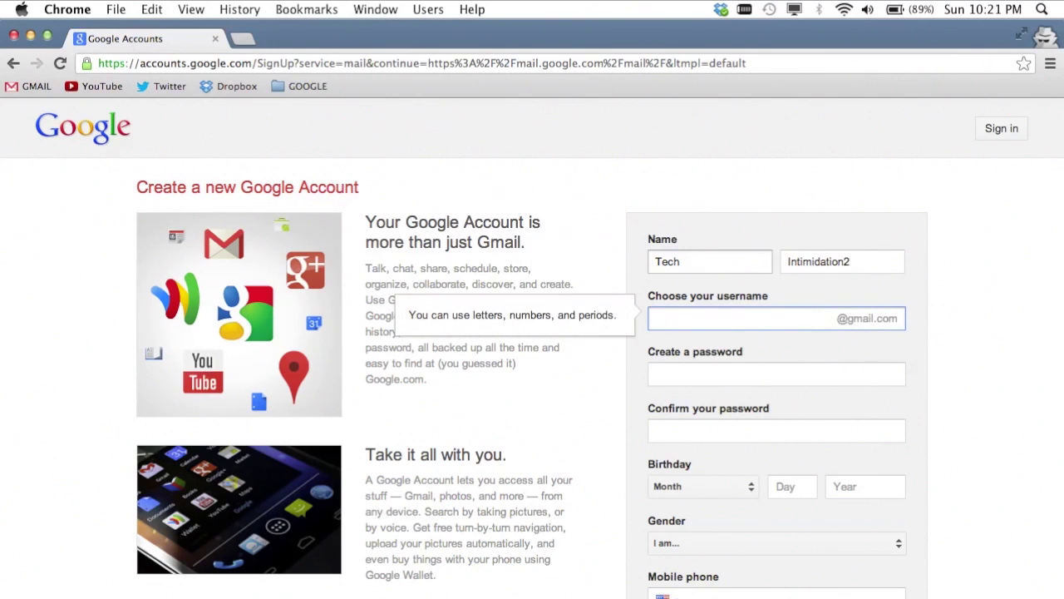
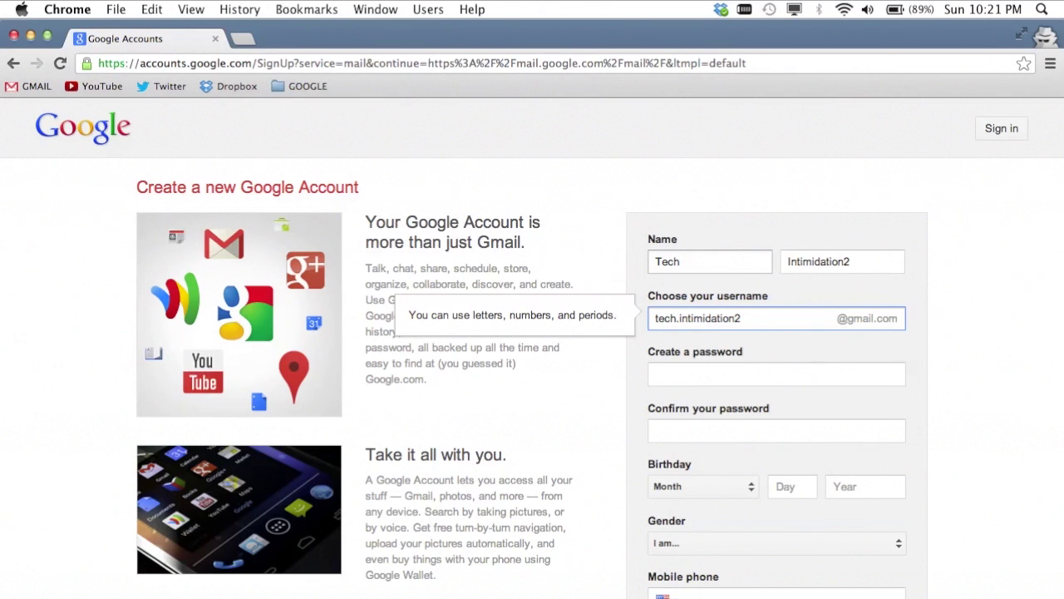
key(Tab)
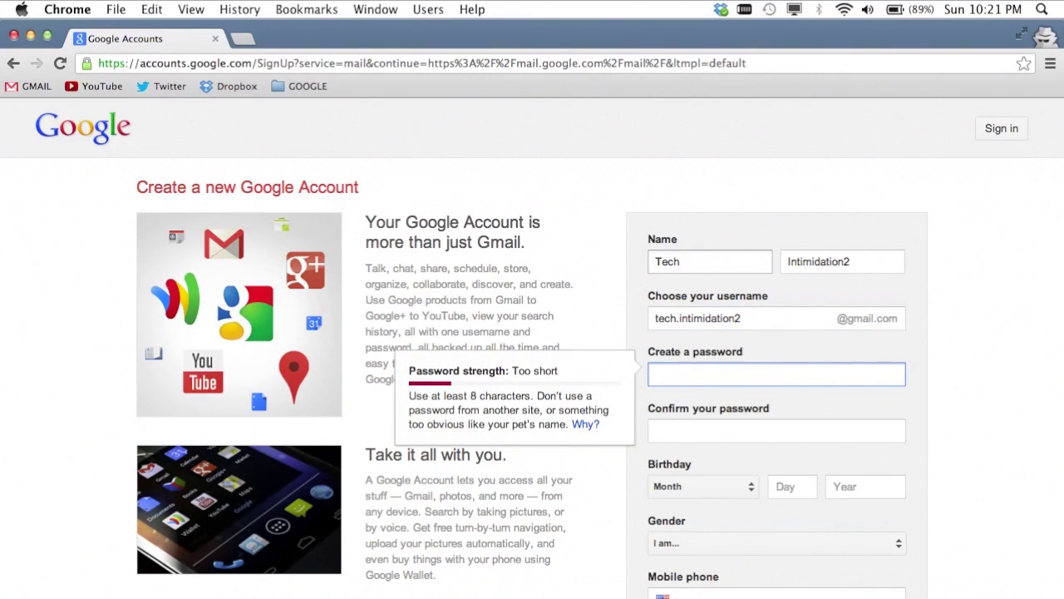
key(Tab)
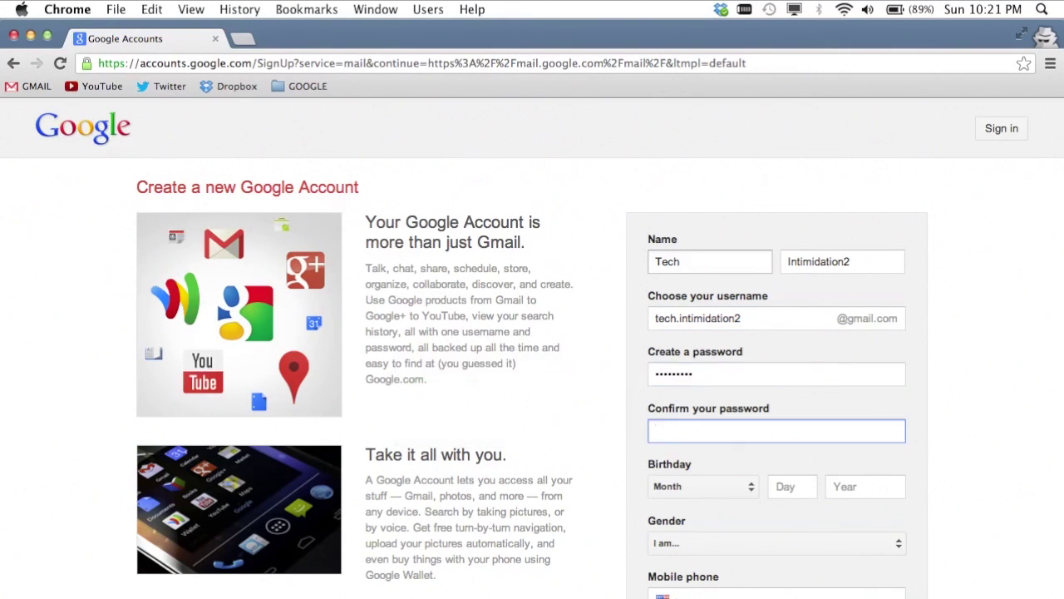
click(751, 487)
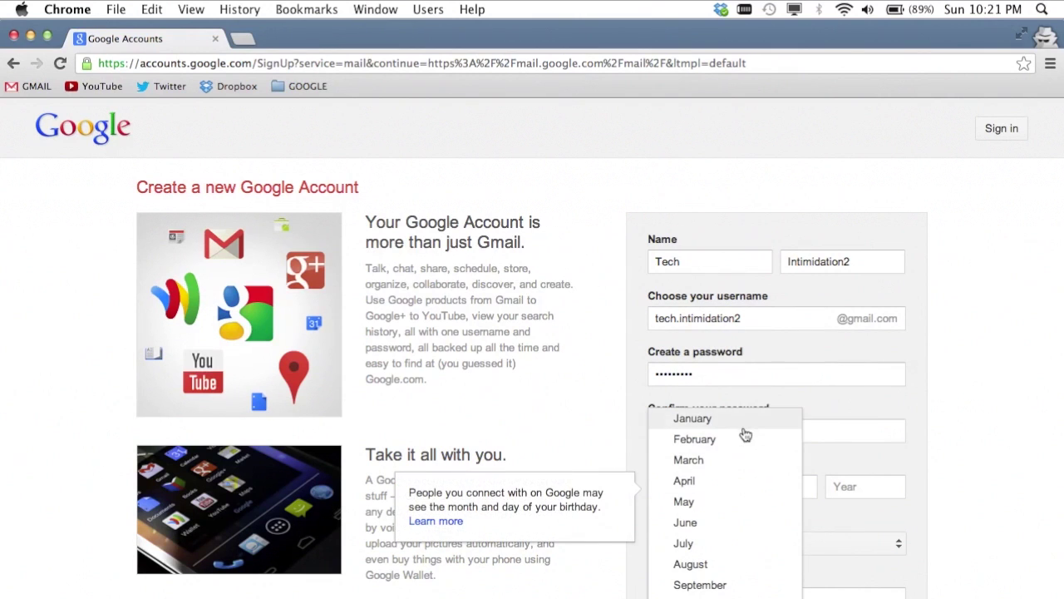
Step: Set the birthday to January 1, 1980 and the gender to Male
click(744, 427)
click(777, 493)
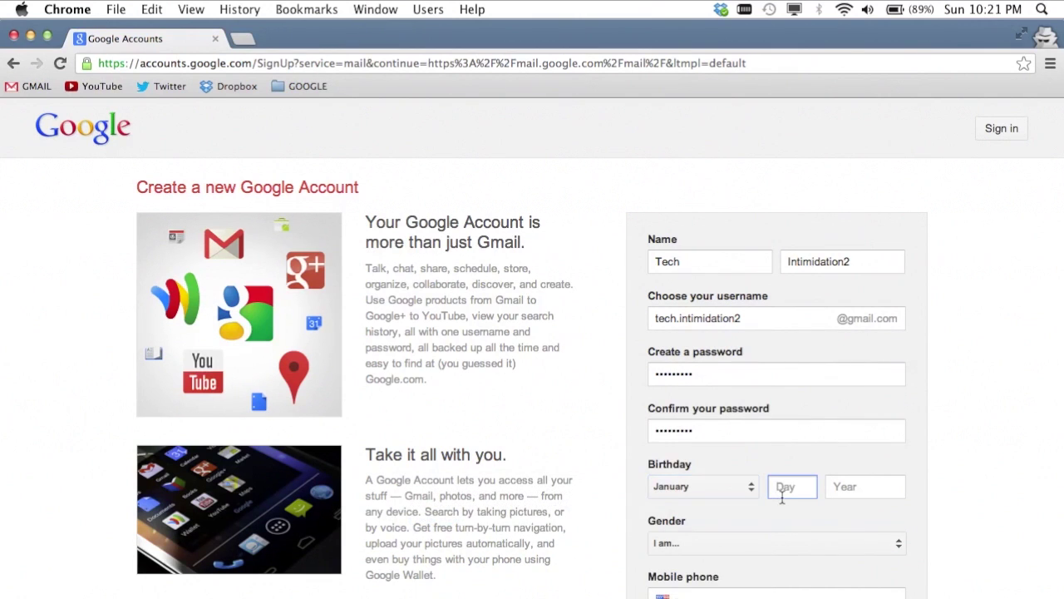
text(1)
click(838, 497)
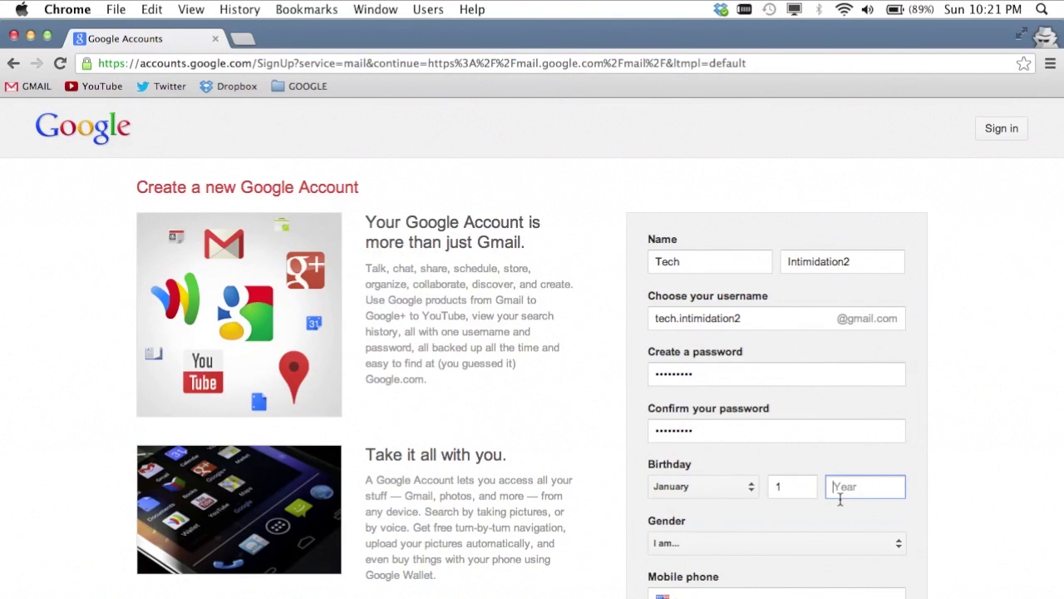
text(1980)
click(858, 555)
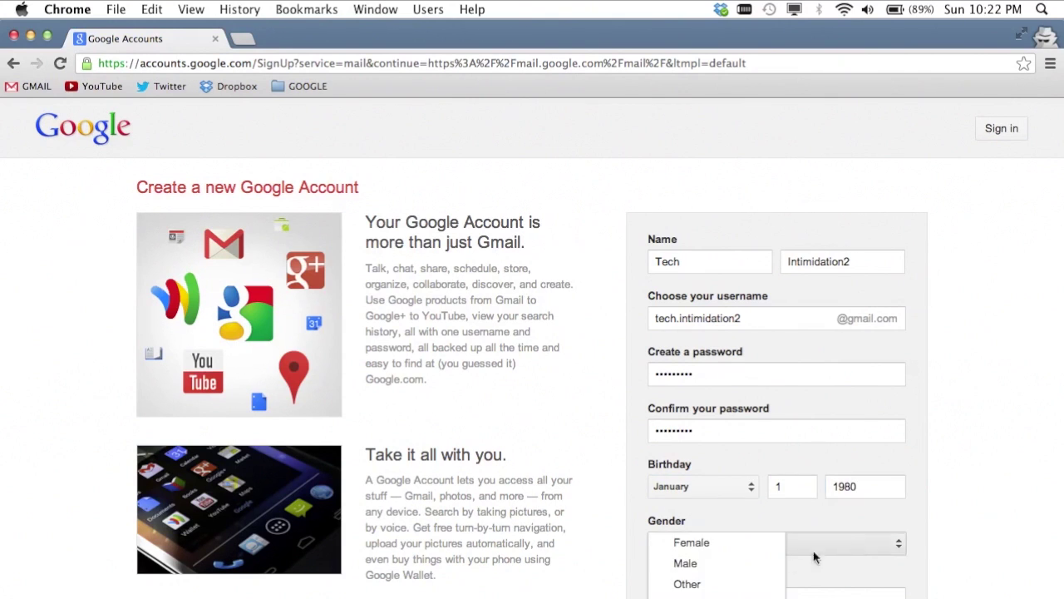
click(759, 568)
Step: Fill in the mobile phone number and the existing Gmail address as the current email
scroll(805, 572, down, 5)
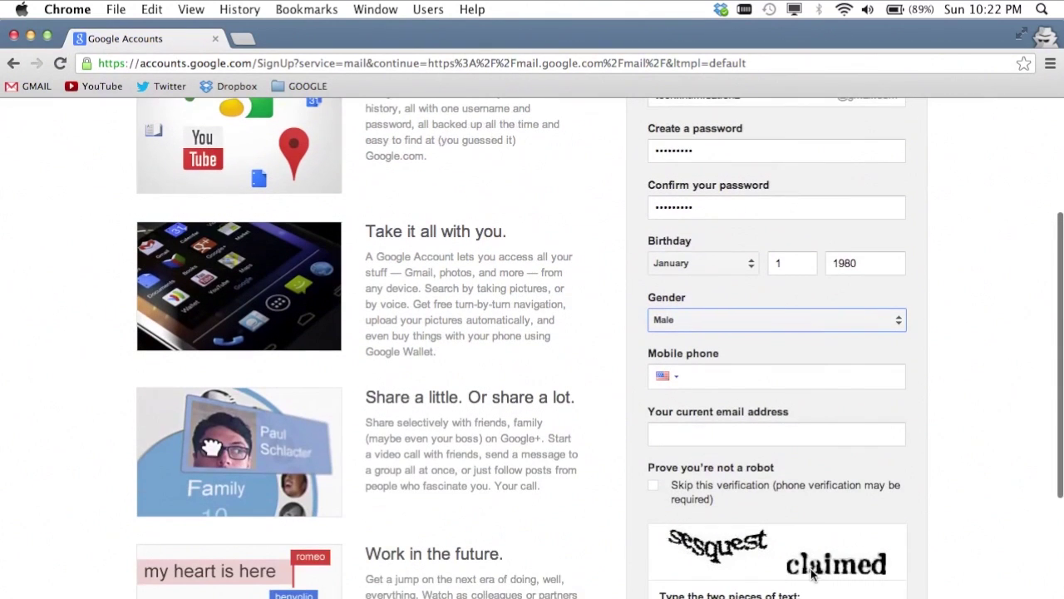
click(770, 378)
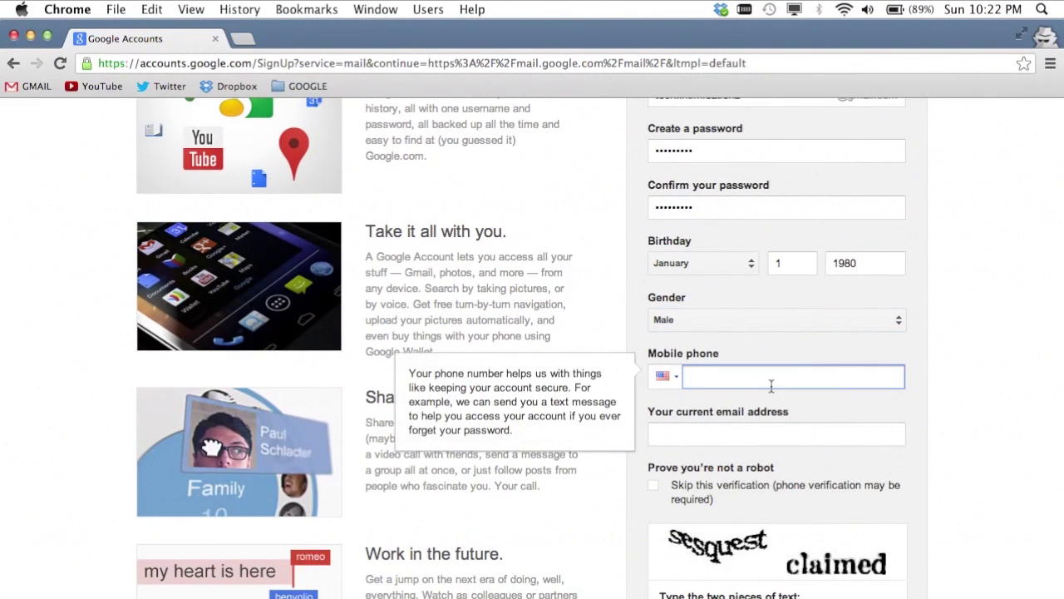
key(Tab)
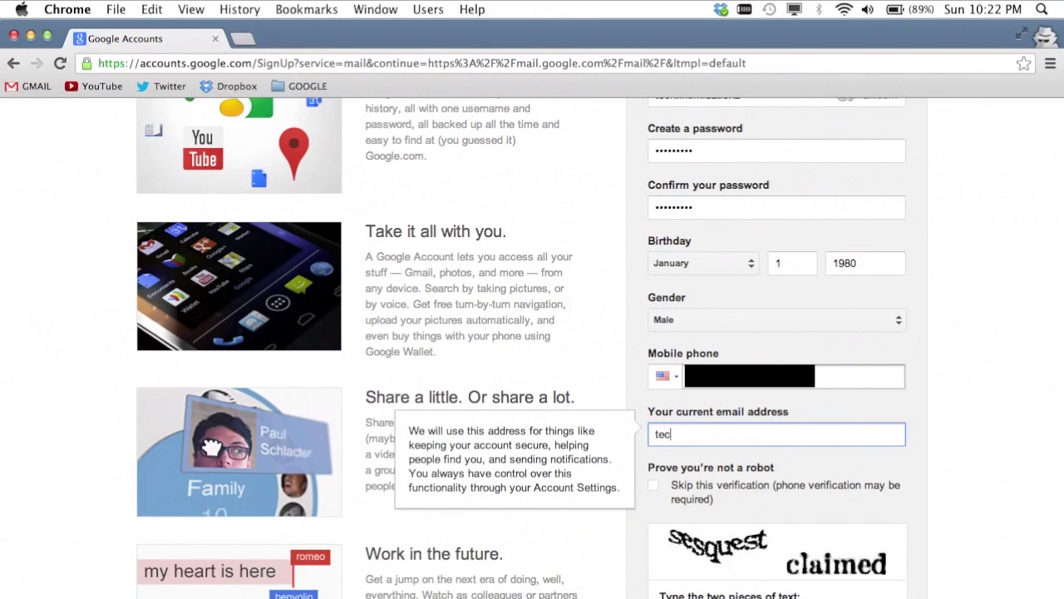
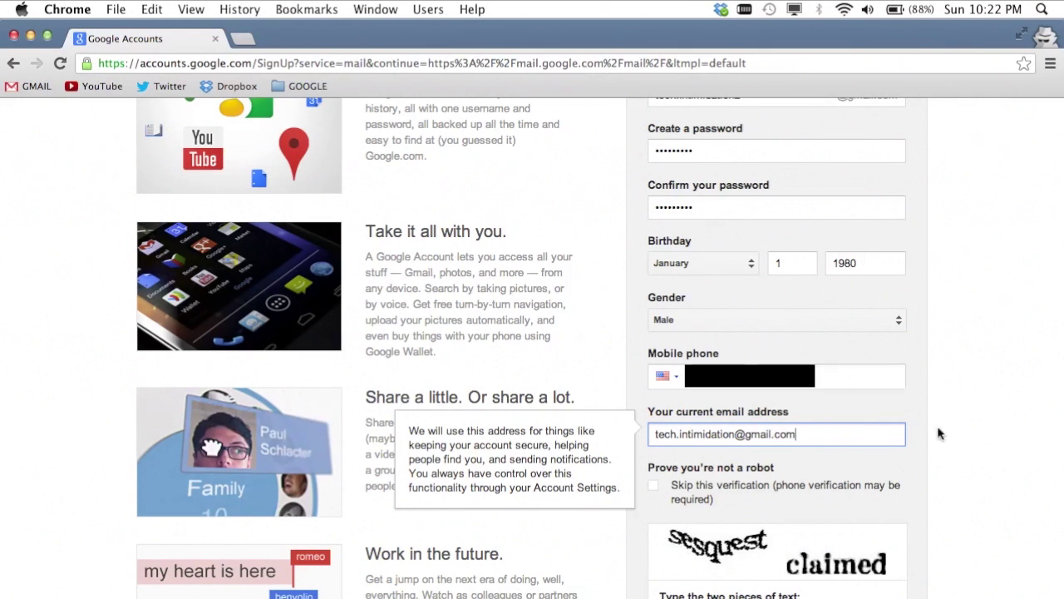
scroll(983, 511, down, 5)
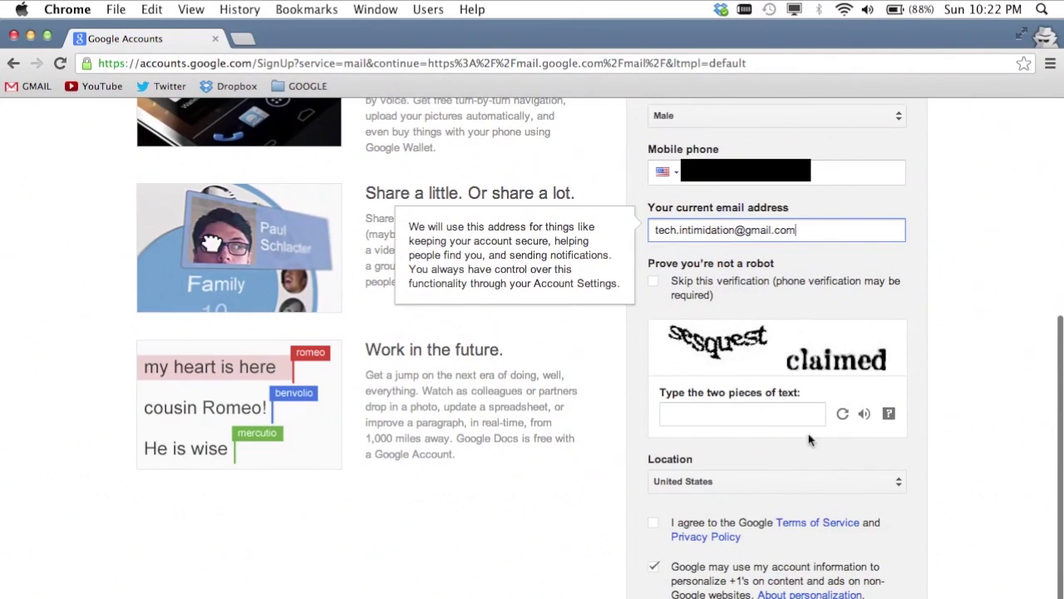
click(758, 413)
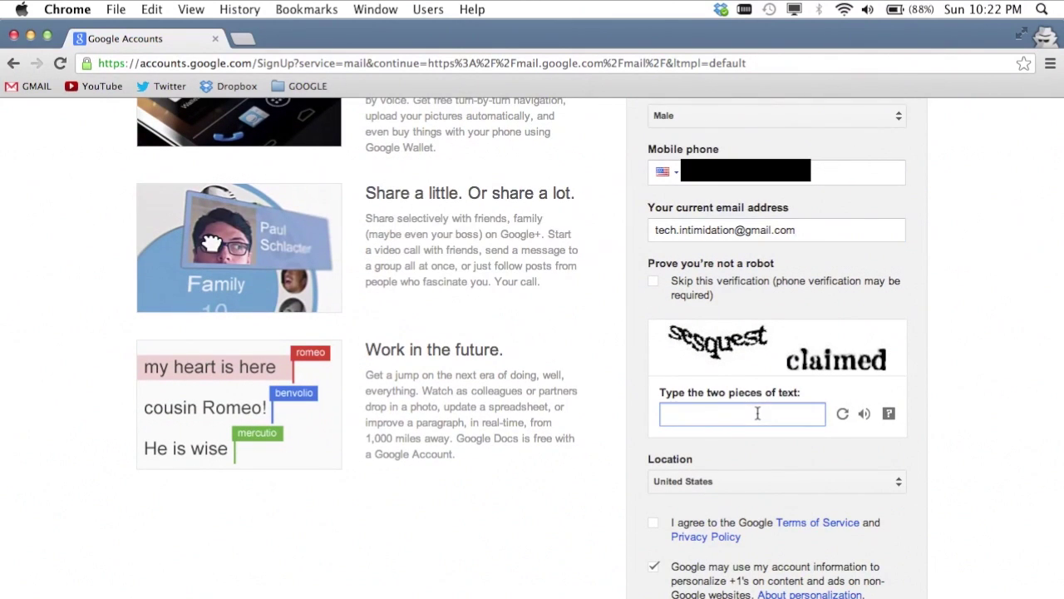
Step: Answer the captcha, accept the Terms of Service, and submit the sign-up form
text(sesquest)
text( claim)
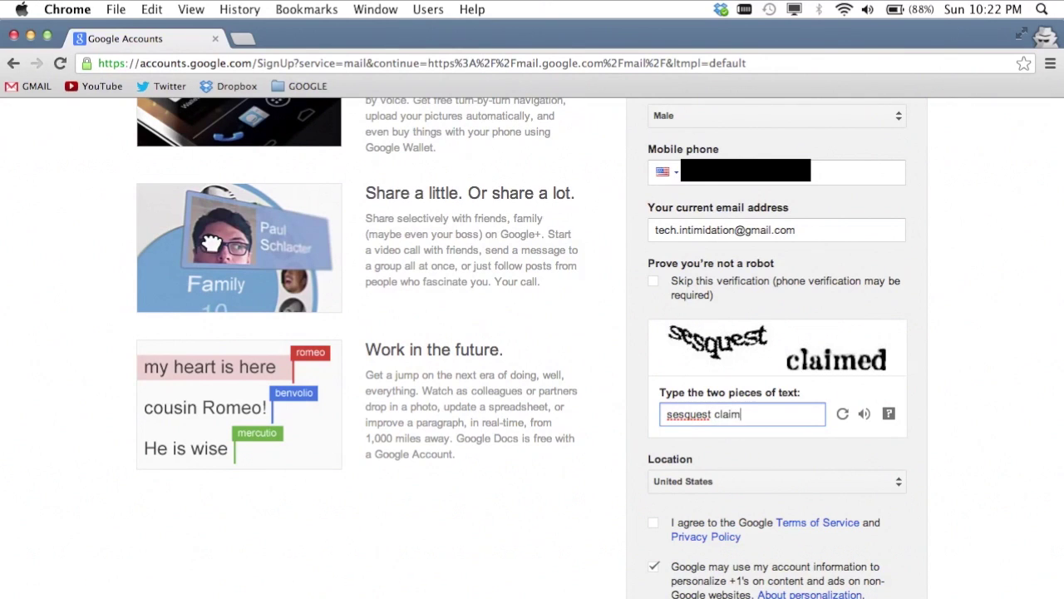
text(ed)
click(653, 523)
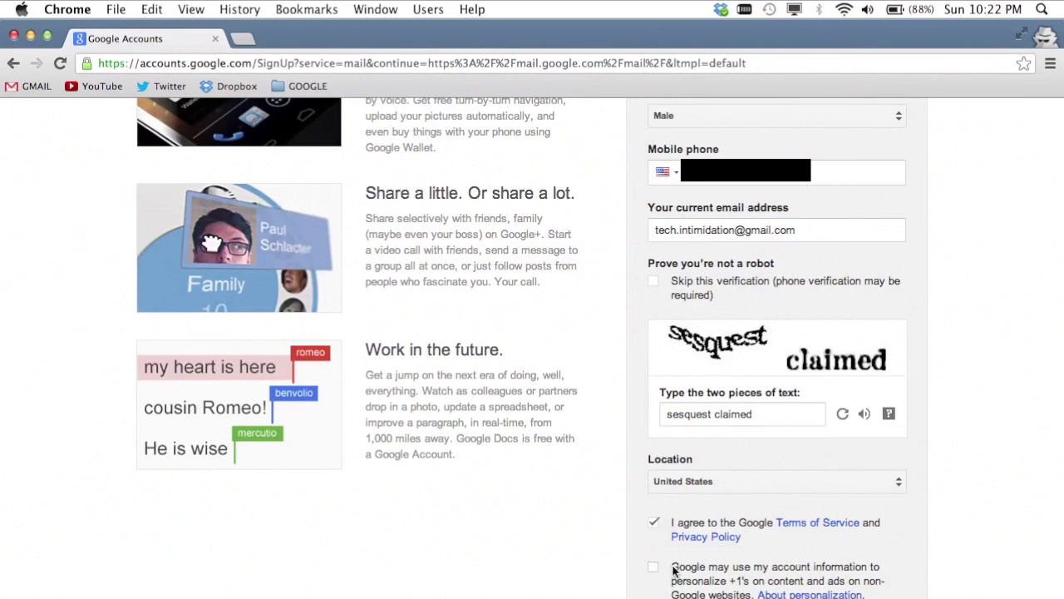
scroll(919, 553, down, 2)
scroll(919, 553, down, 2)
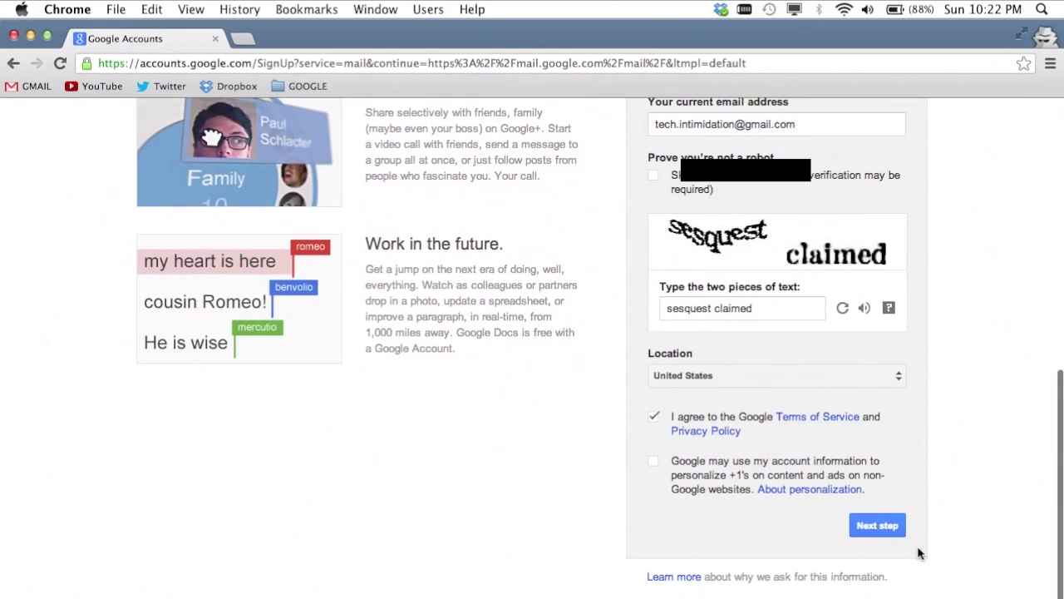
click(877, 525)
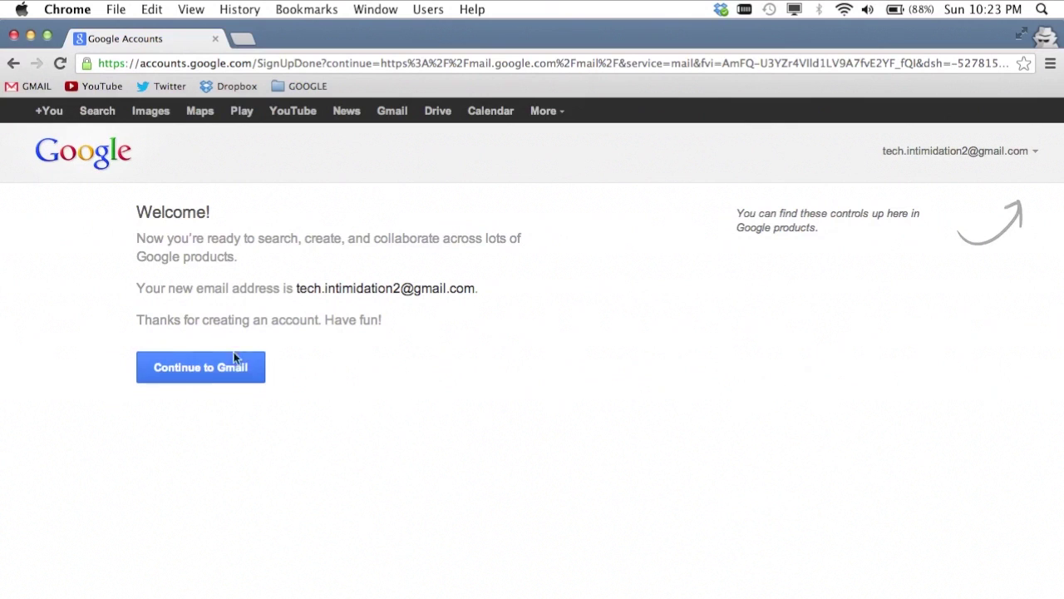
Step: Continue from the Welcome page to the new account's Gmail inbox
click(207, 371)
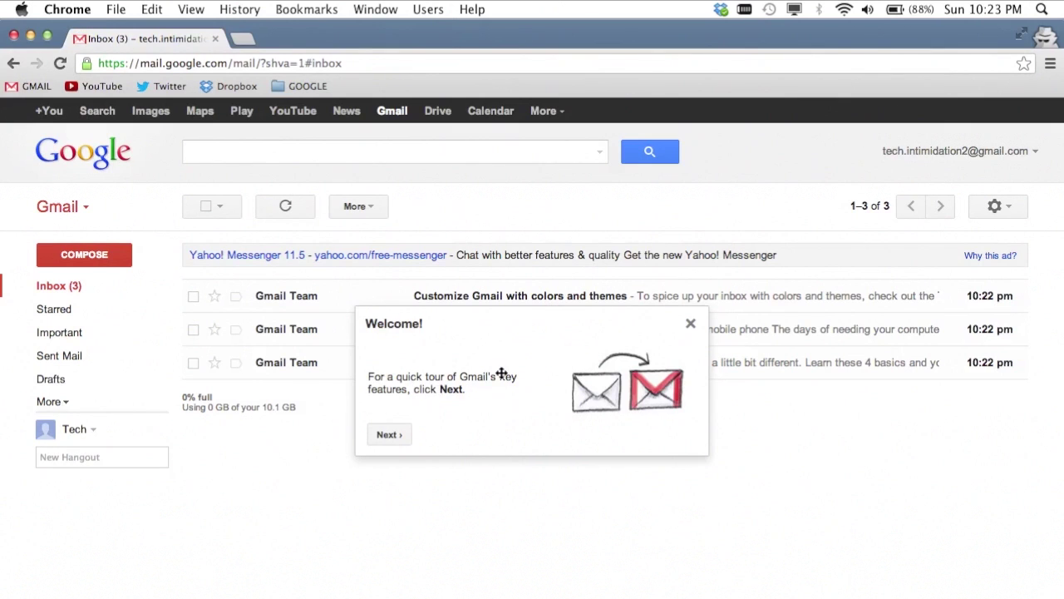
Step: Step through the Gmail tour's themes, search, menu and chat steps, then finish it
click(390, 435)
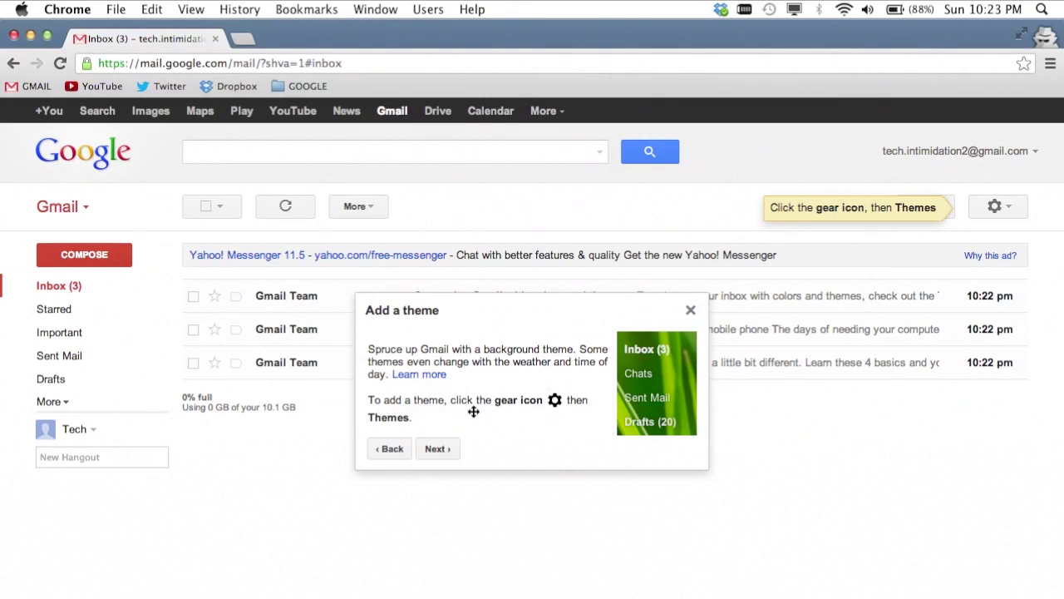
click(438, 456)
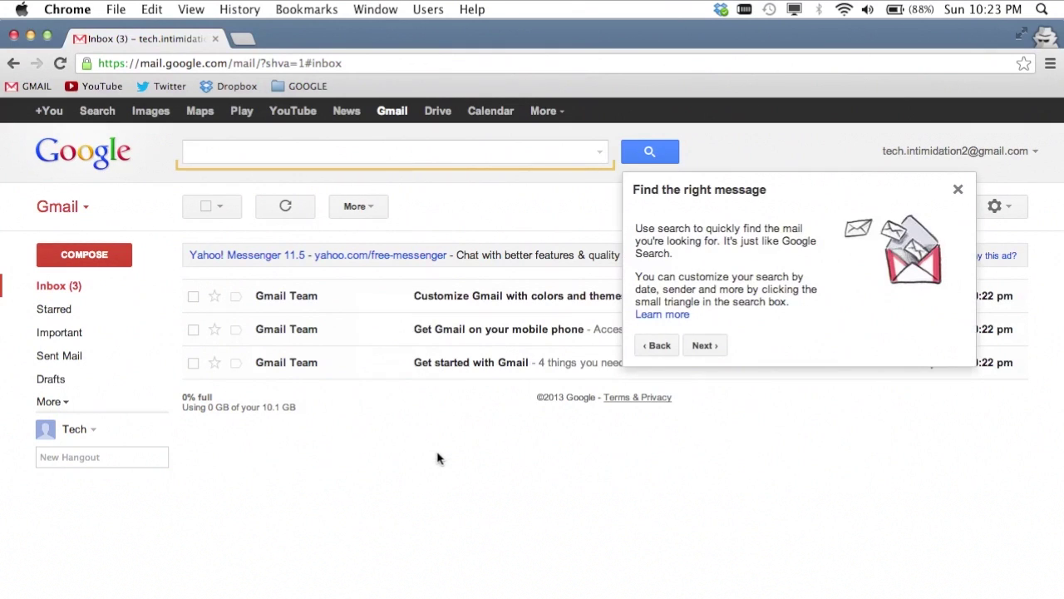
click(442, 158)
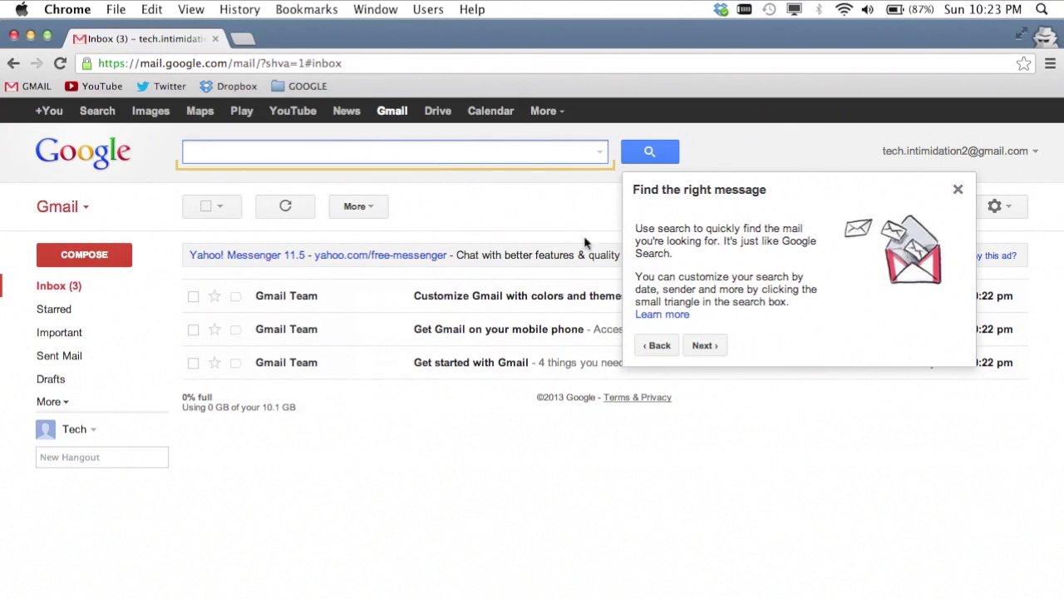
click(704, 346)
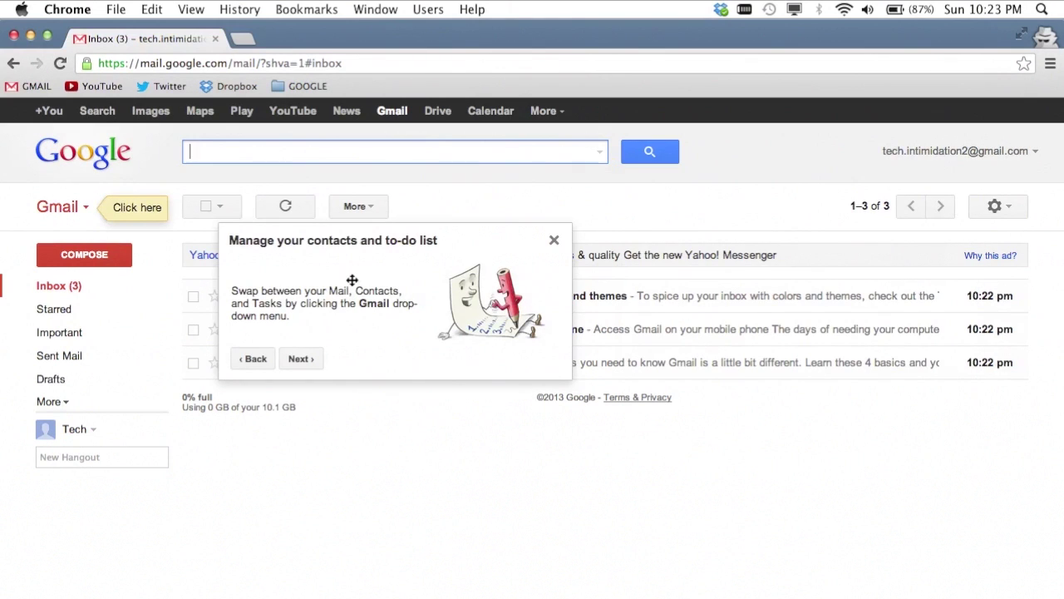
click(84, 212)
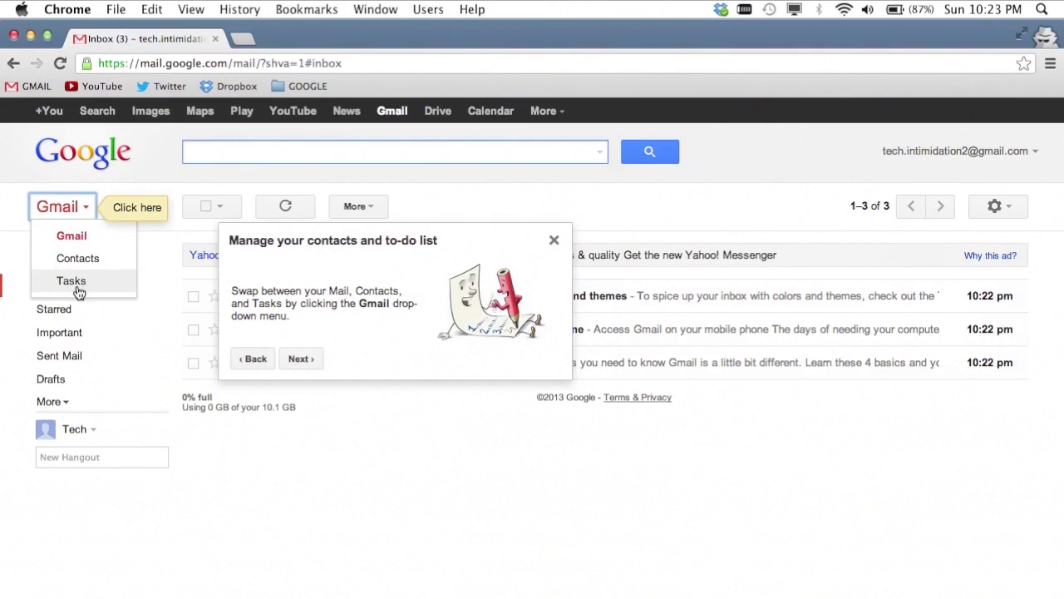
click(301, 359)
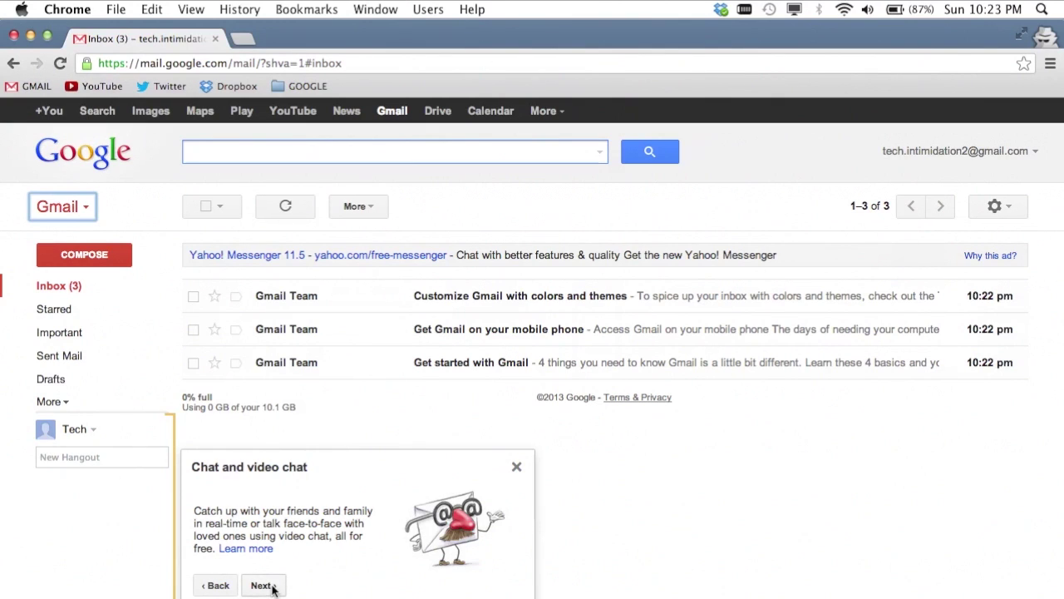
click(262, 585)
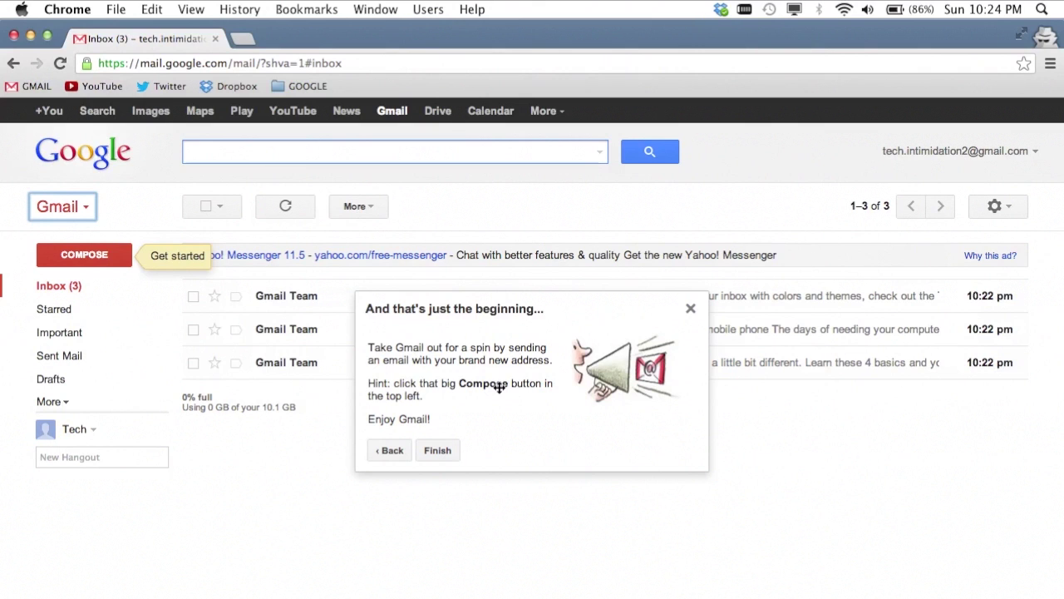
click(437, 451)
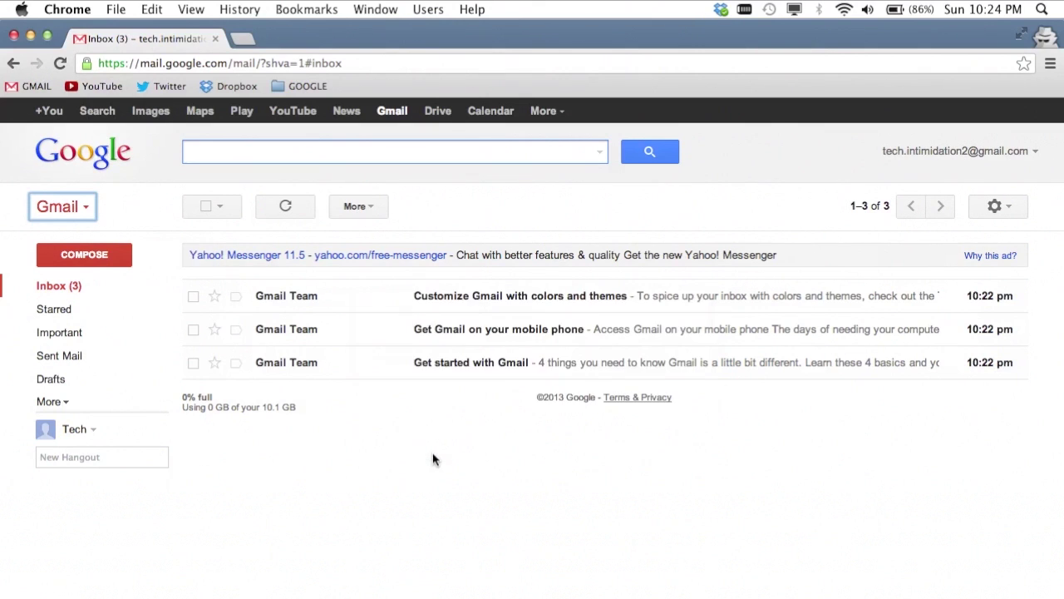